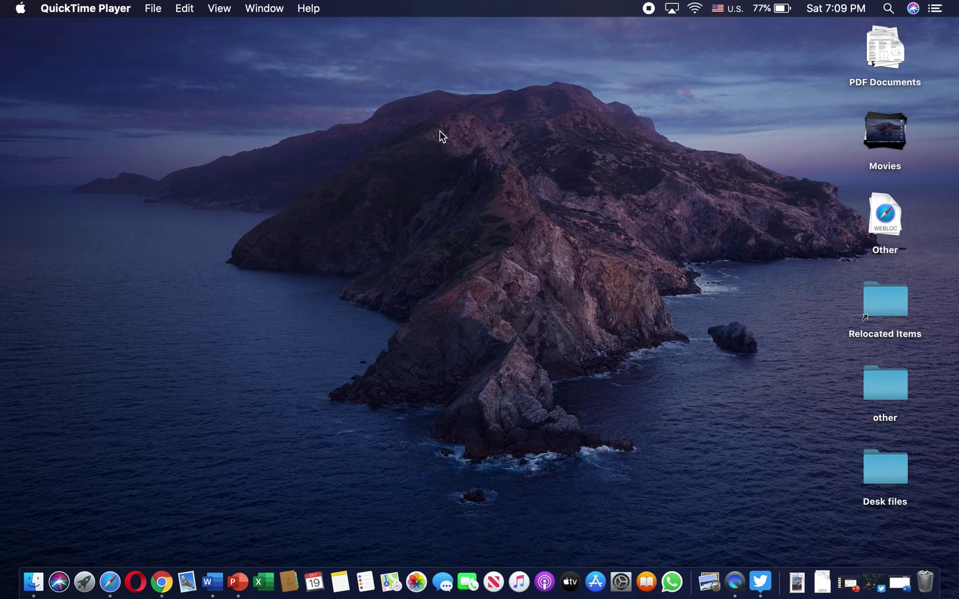
Restore the blank Document3 window and check its line spacing list without changing anything.
left_click(900, 583)
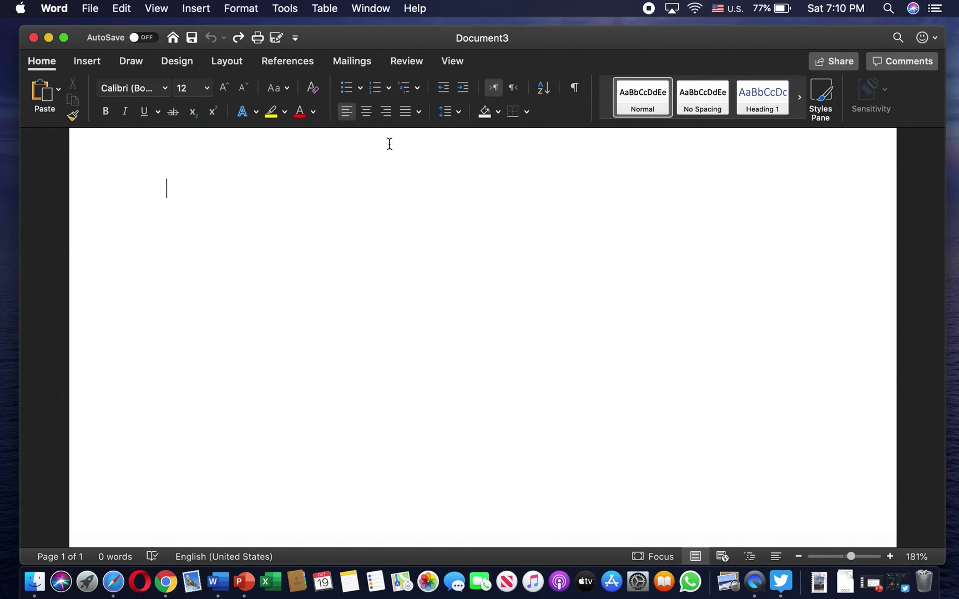
left_click(454, 113)
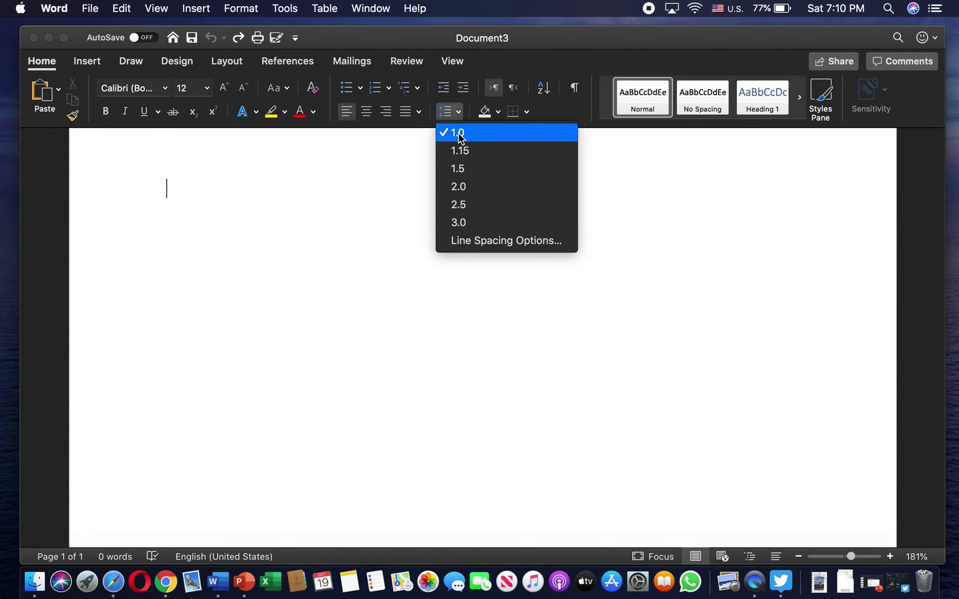
left_click(458, 115)
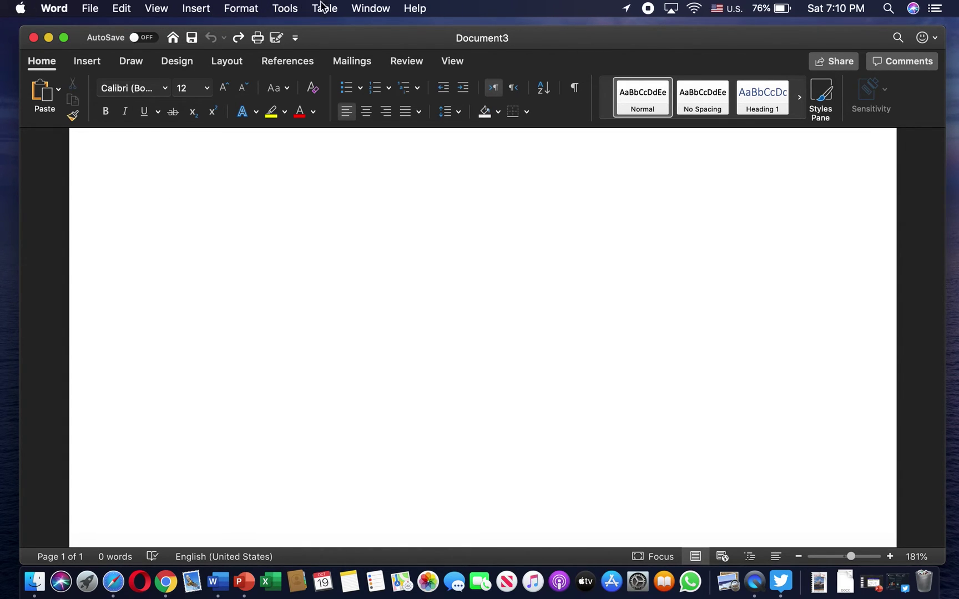
In the Font dialog, choose Times New Roman as the Latin text font at Regular 12 pt.
left_click(238, 7)
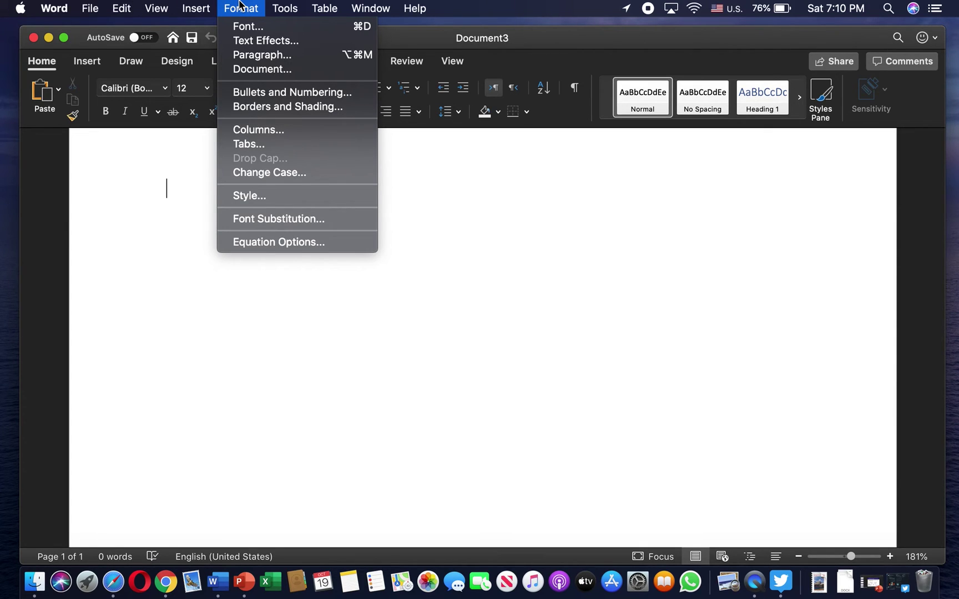
left_click(247, 27)
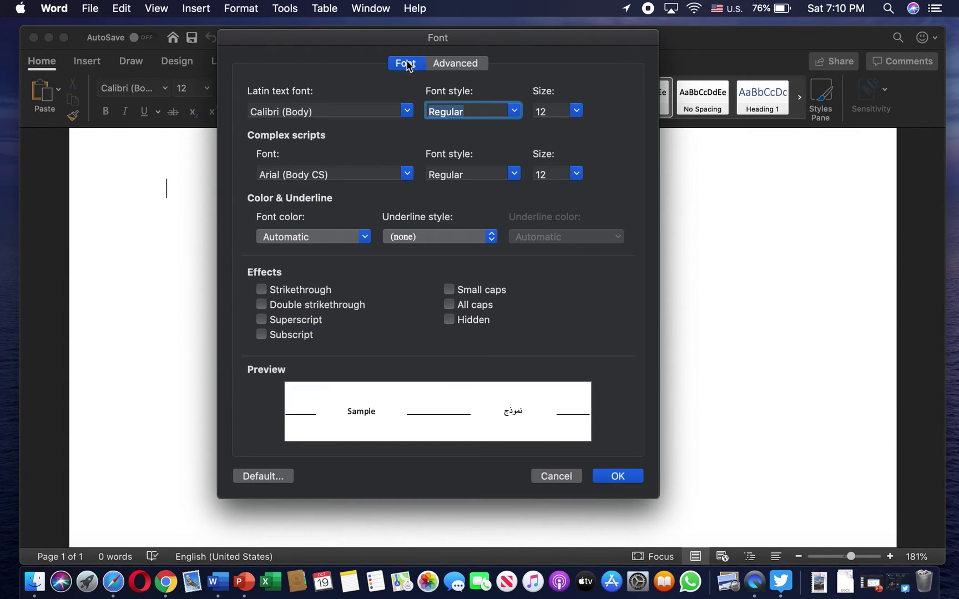
left_click_drag(417, 44, 439, 52)
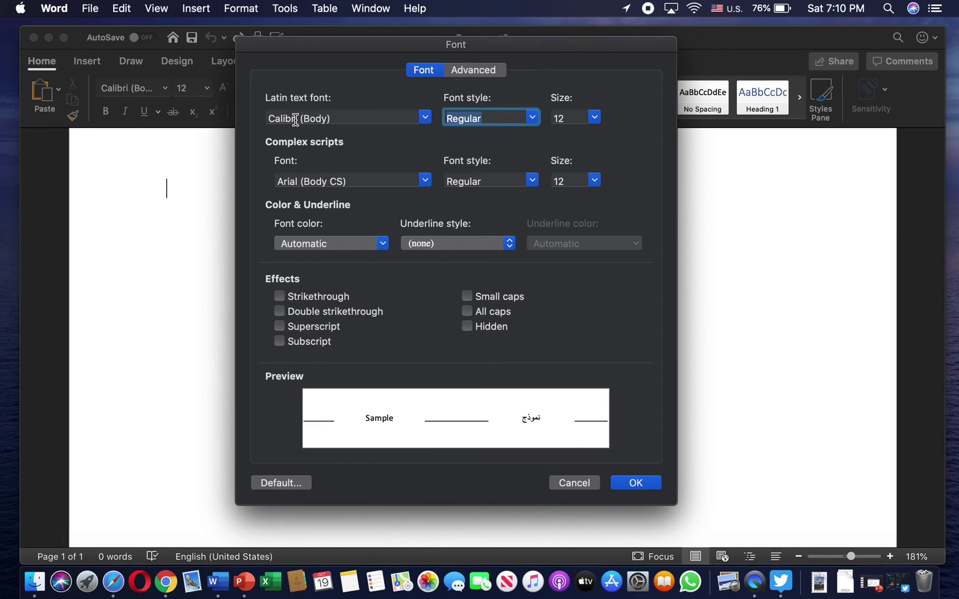
left_click(425, 118)
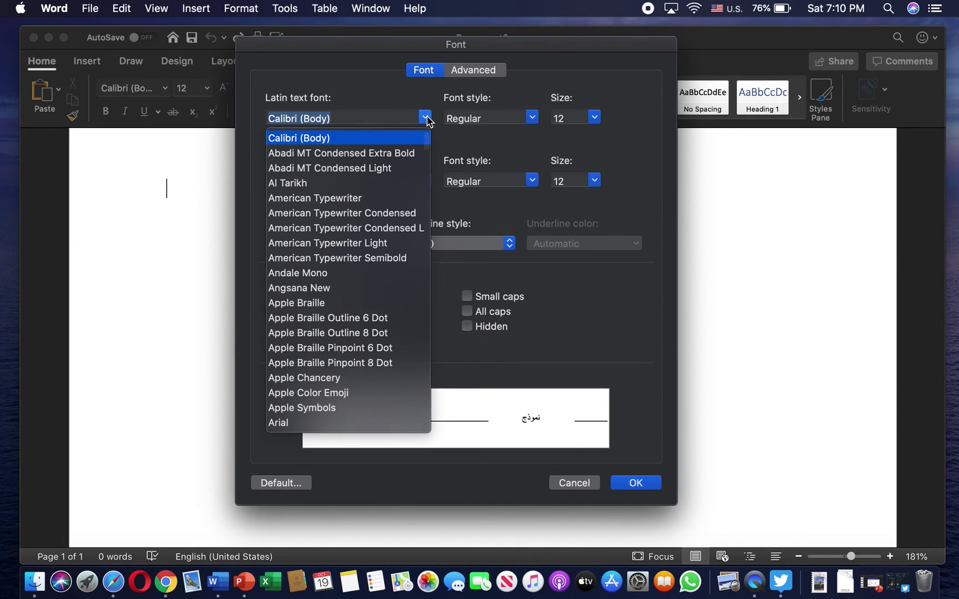
scroll(376, 200, "down", 20)
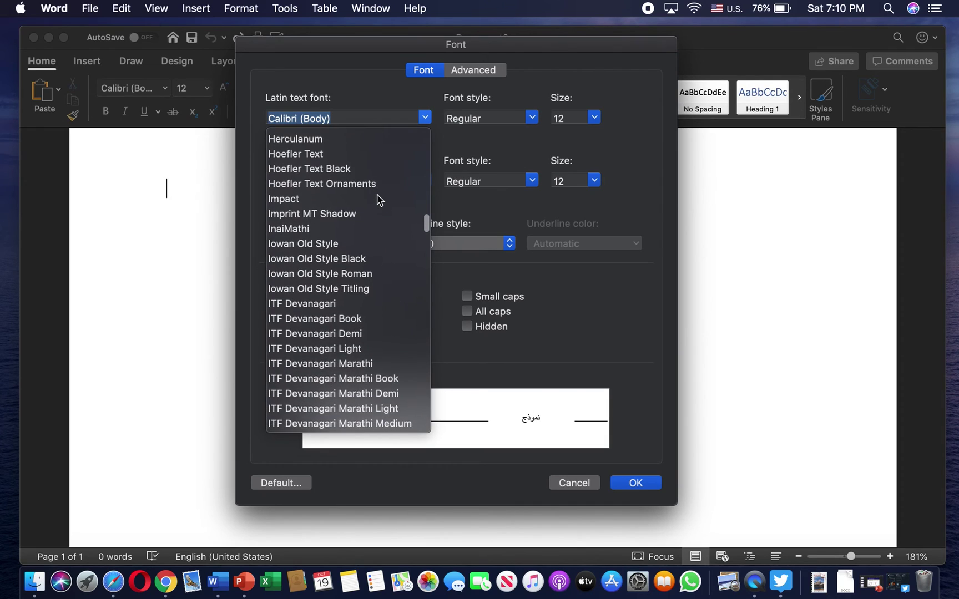
scroll(377, 200, "down", 20)
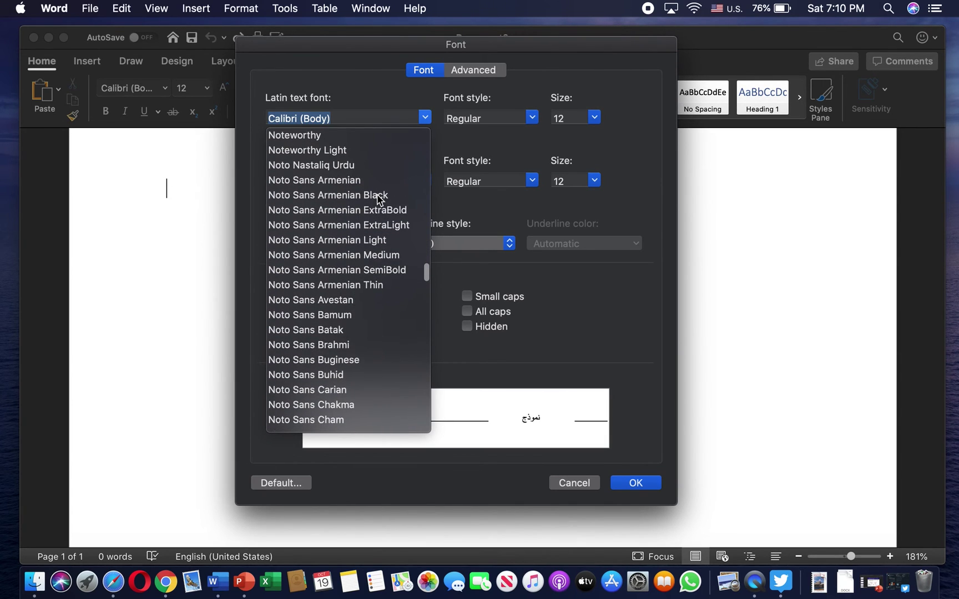
scroll(322, 285, "down", 15)
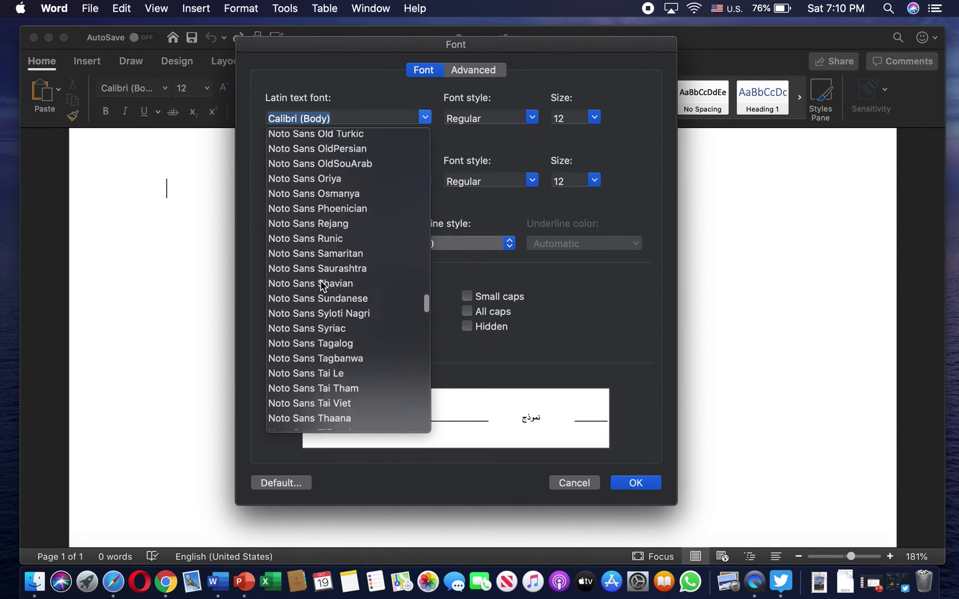
scroll(322, 285, "down", 15)
scroll(322, 285, "up", 5)
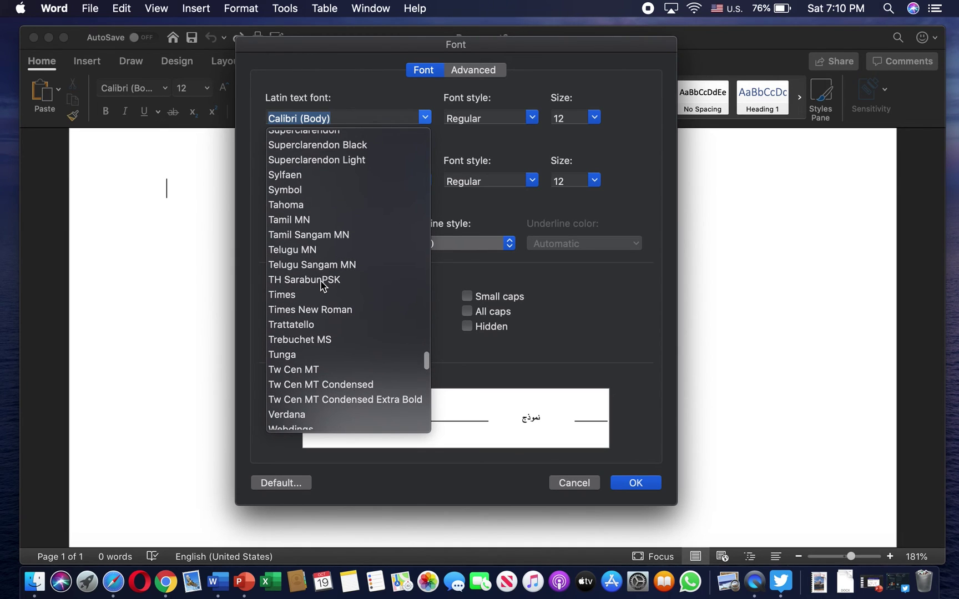
left_click(325, 309)
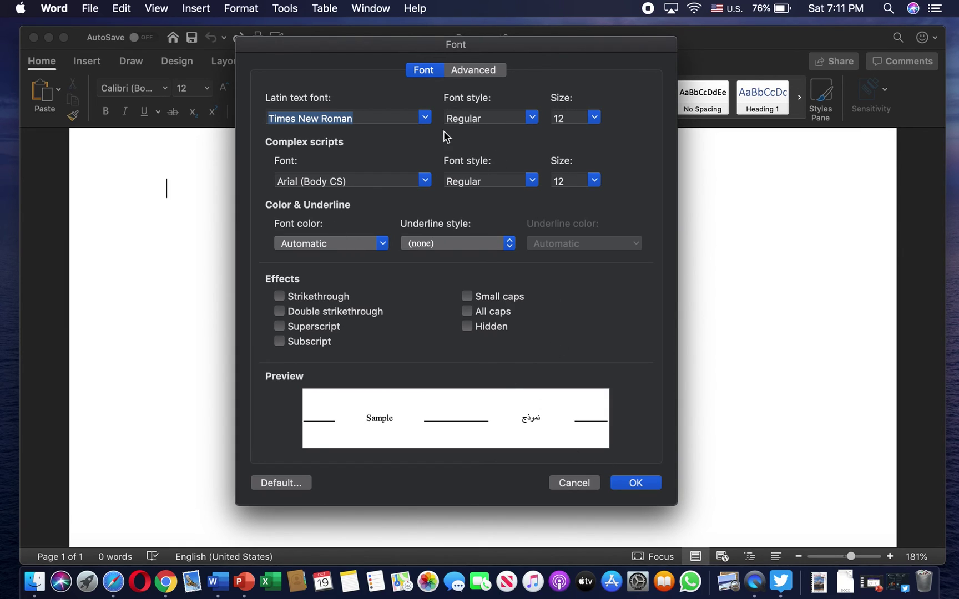
Save Times New Roman 12 pt as the default font for all Normal-template documents.
left_click(286, 487)
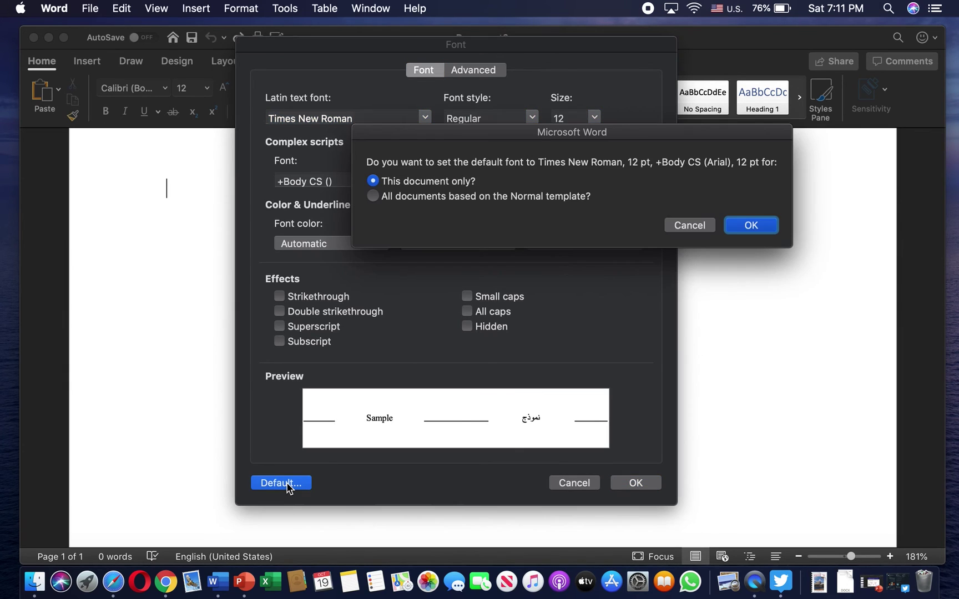
left_click_drag(580, 138, 465, 140)
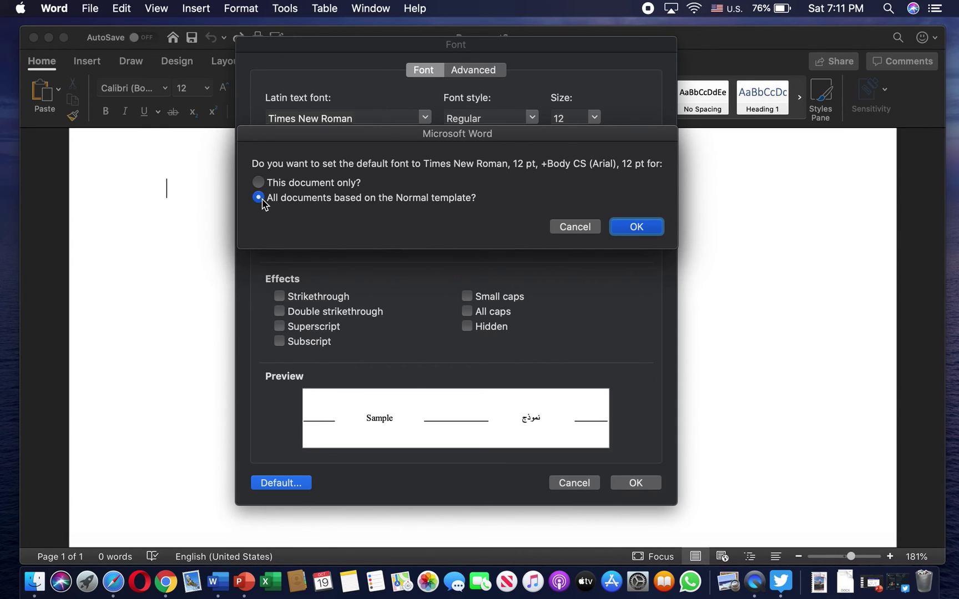
left_click(636, 226)
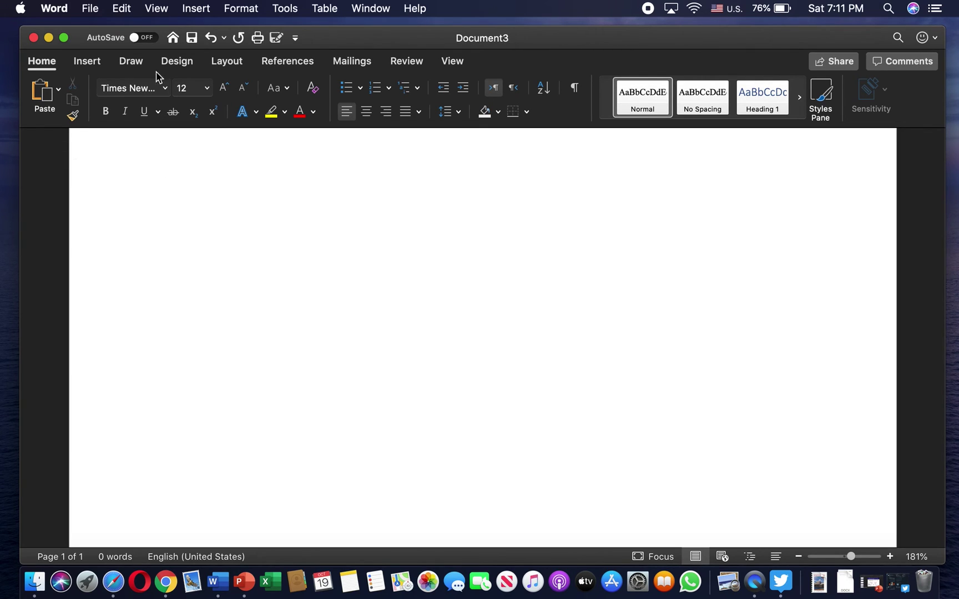
left_click(460, 116)
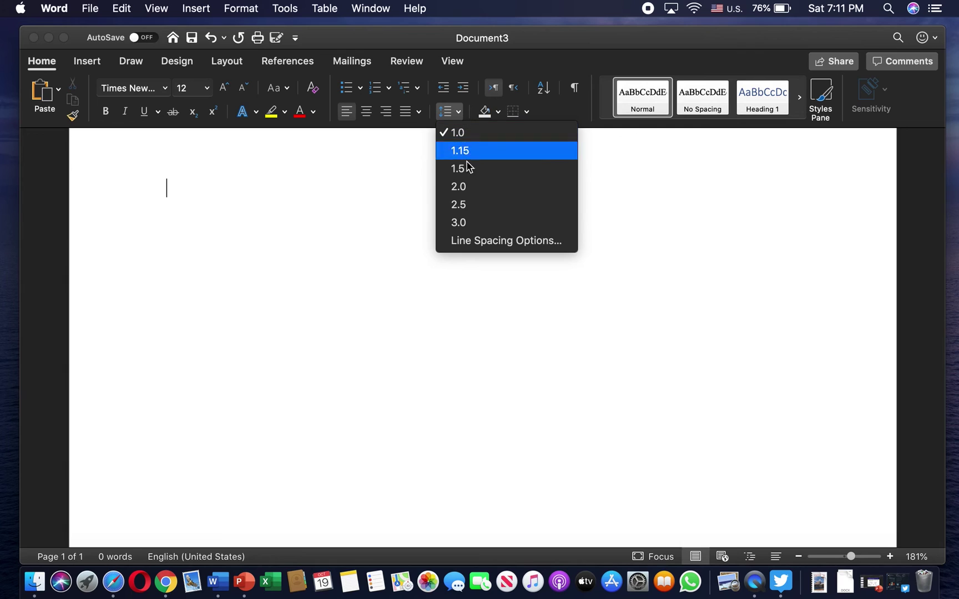
Set line spacing to Double in the Paragraph settings, keeping 0 pt before and after.
left_click(527, 242)
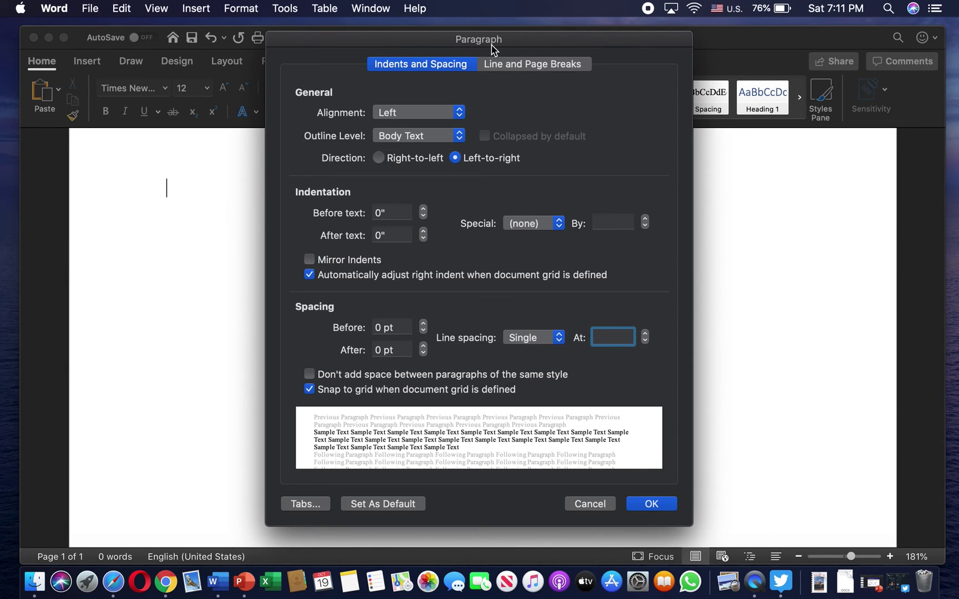
left_click_drag(491, 44, 475, 36)
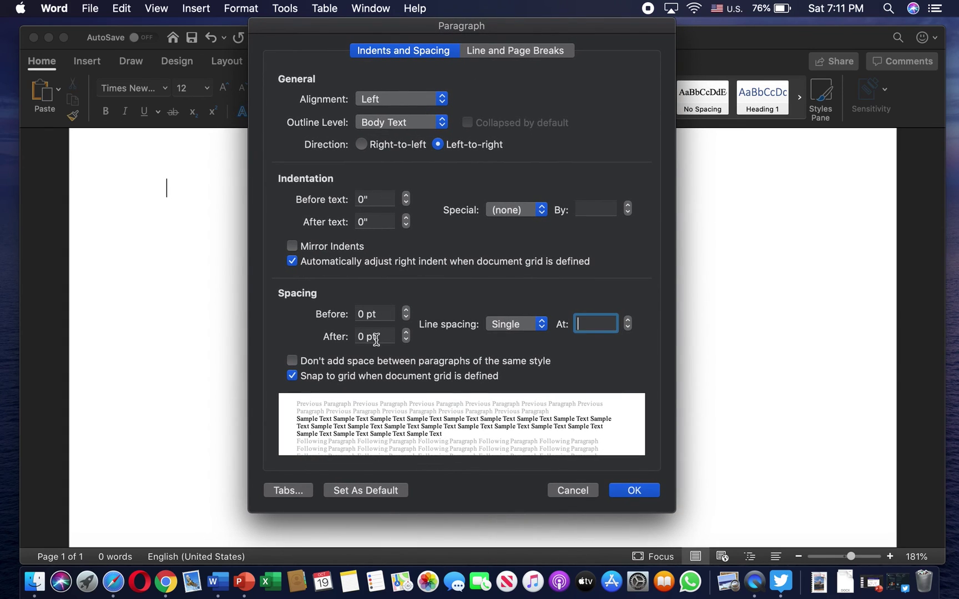
left_click(523, 323)
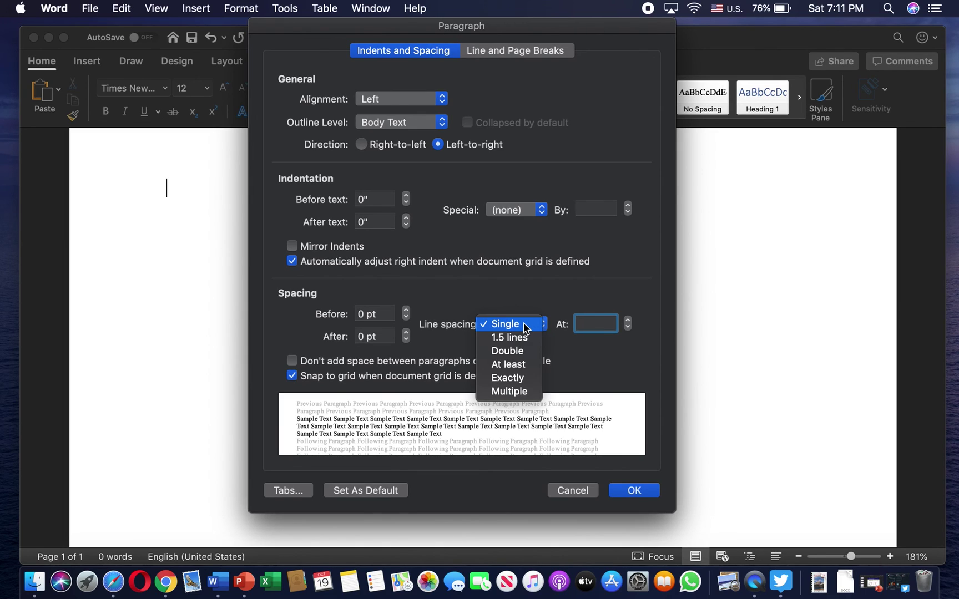
left_click(519, 350)
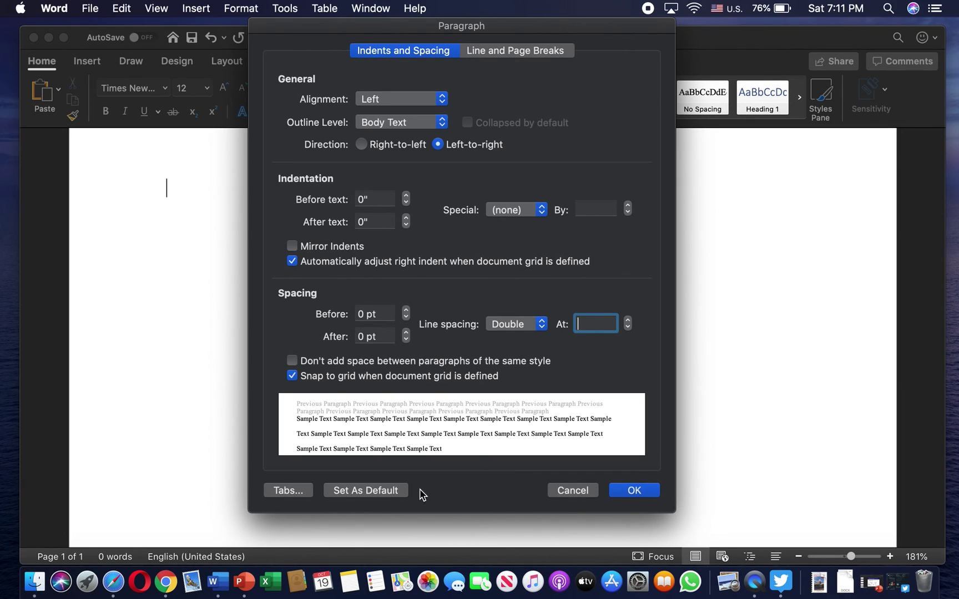
left_click(372, 492)
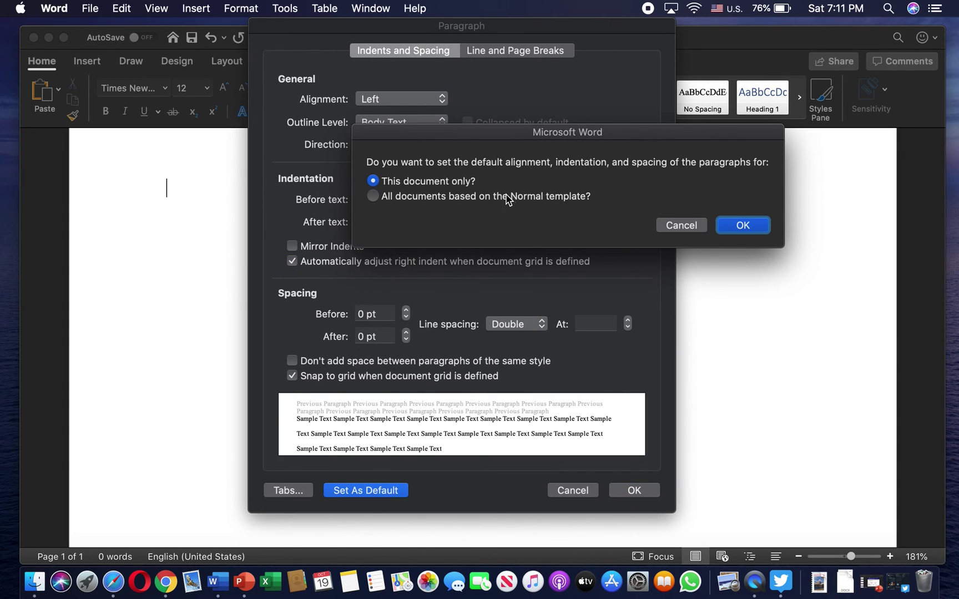
Confirm Double line spacing as the default for all Normal-template documents.
left_click_drag(586, 130, 473, 176)
left_click(638, 276)
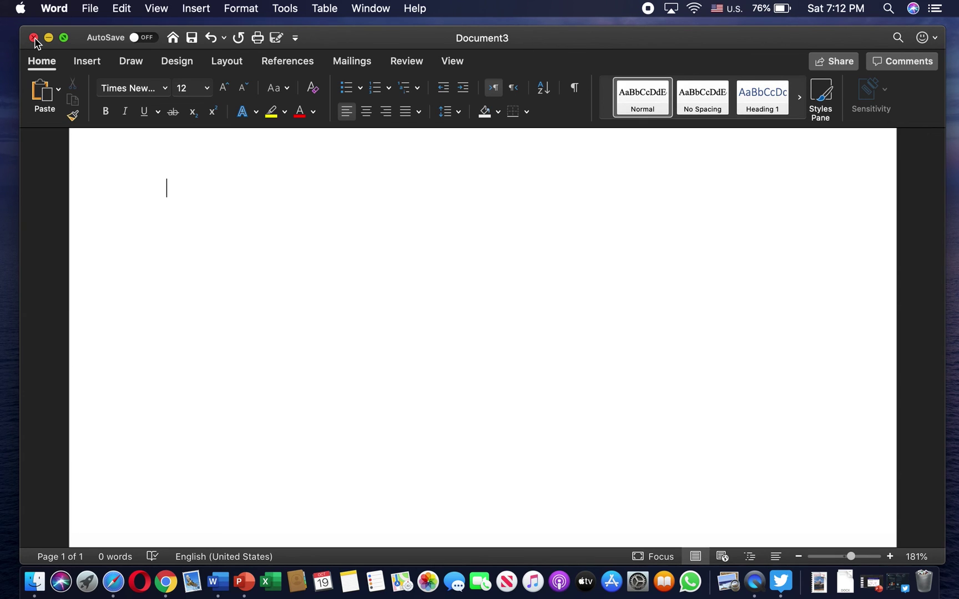
Close Document3 without saving and create a new blank Document4 using Times New Roman 12.
left_click(34, 38)
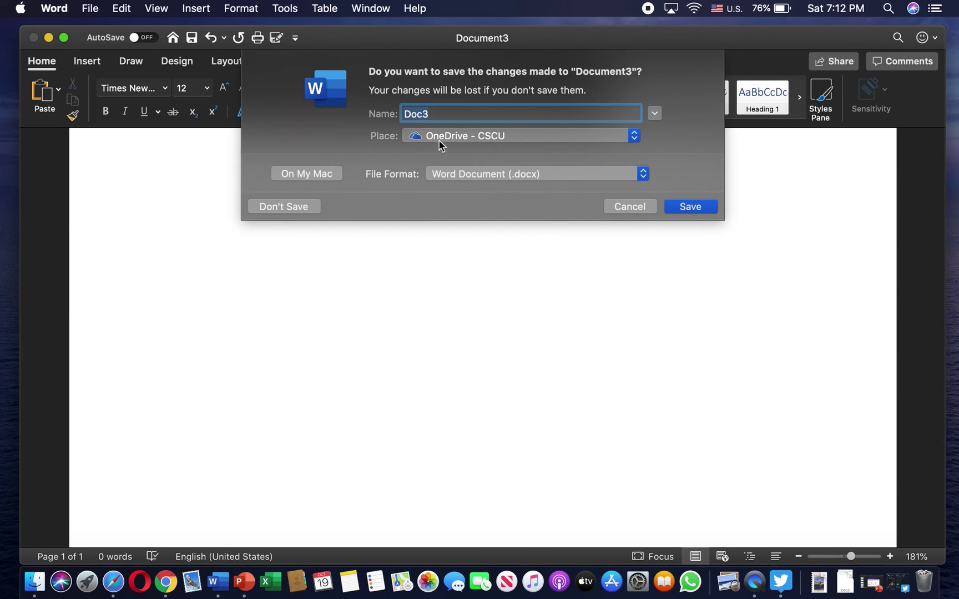
left_click(283, 207)
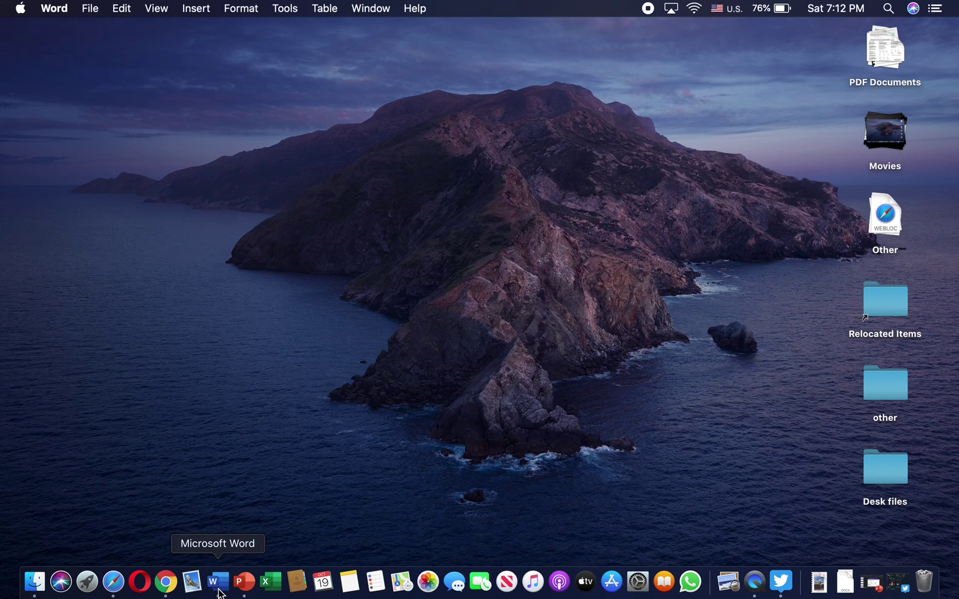
left_click(218, 589)
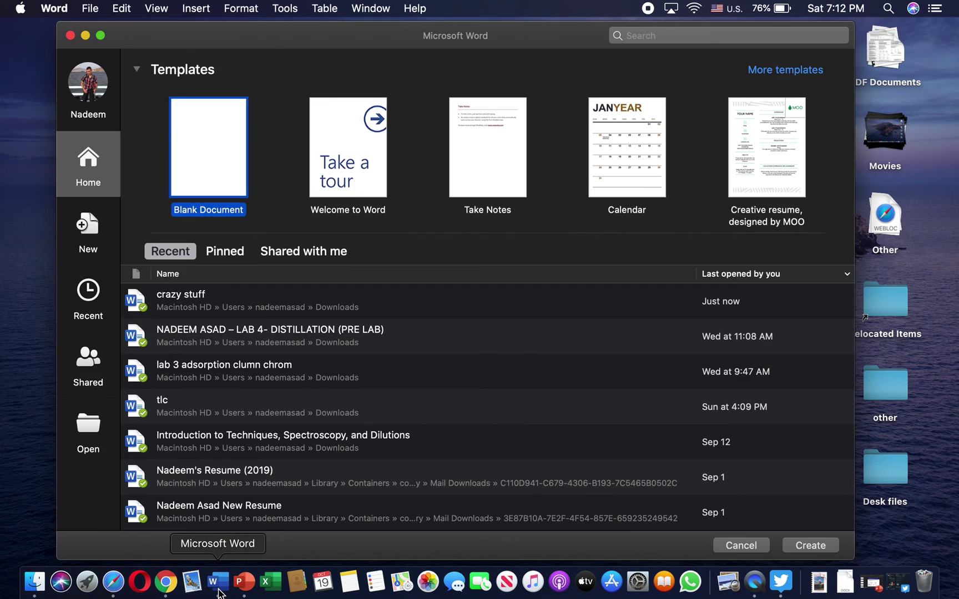
double_click(207, 134)
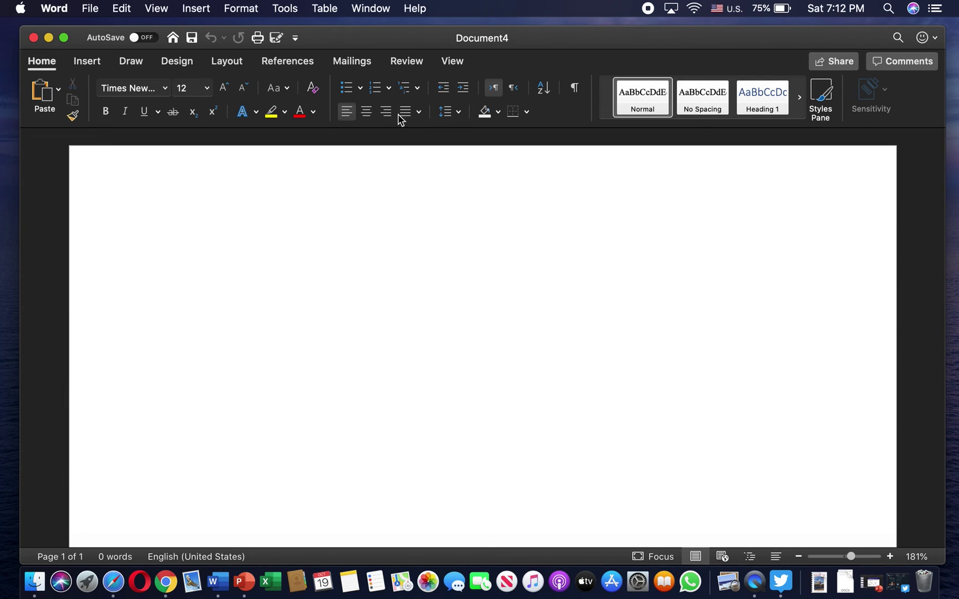
left_click(455, 114)
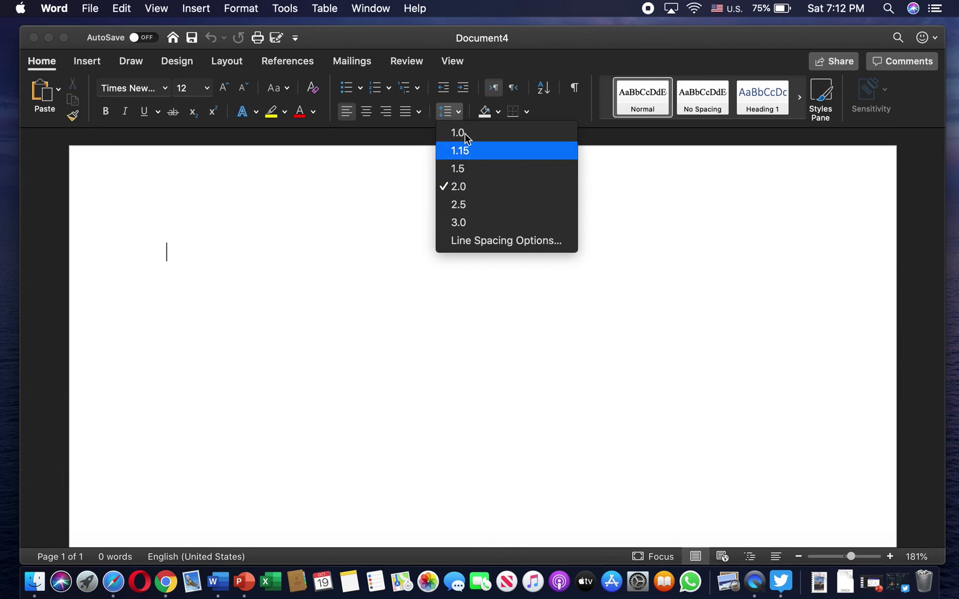
left_click(460, 111)
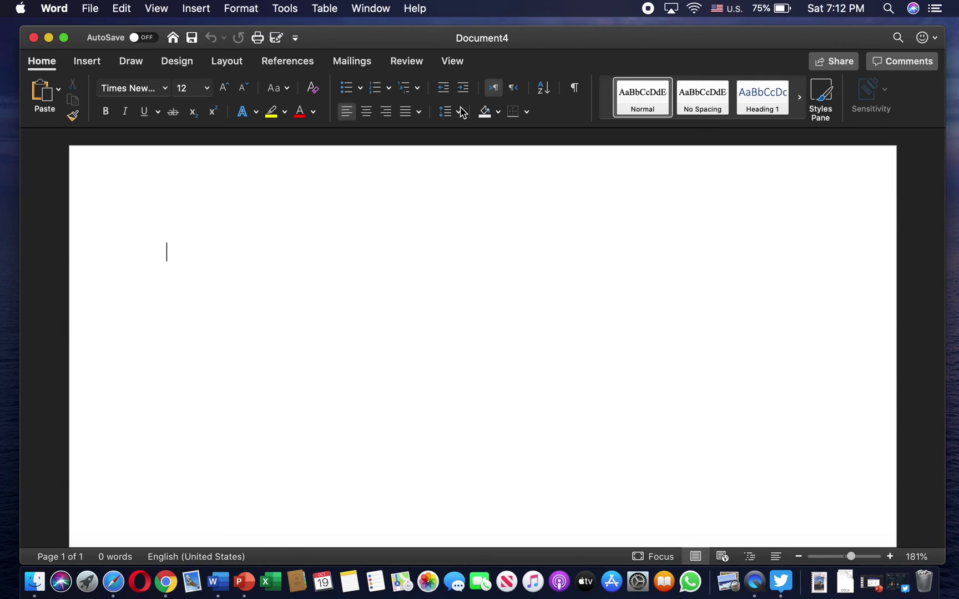